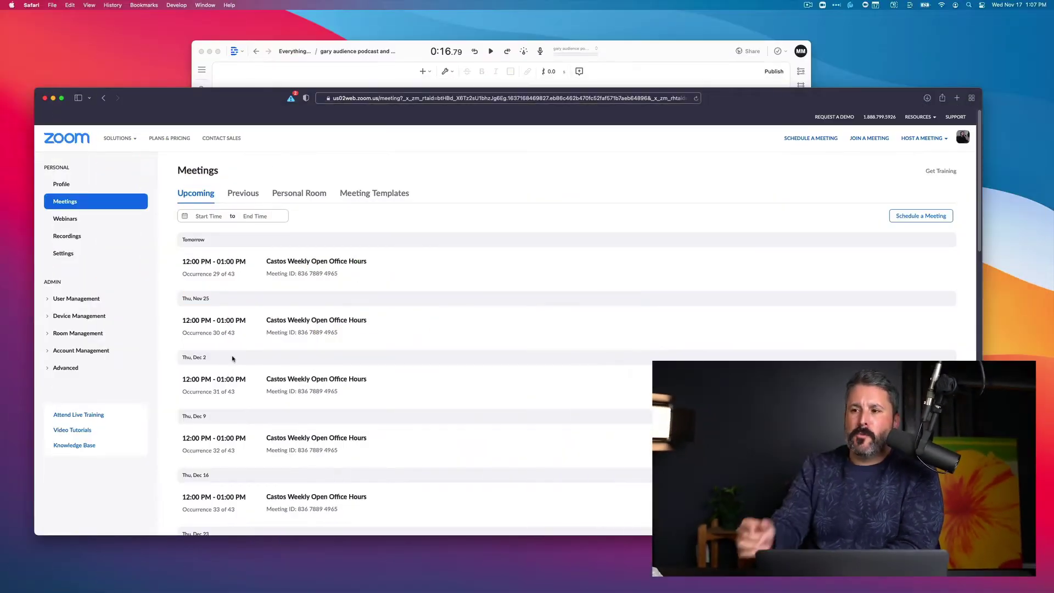
# Open the Nov 11, 2021 cloud recording's details from the Recordings list
pyautogui.click(67, 237)
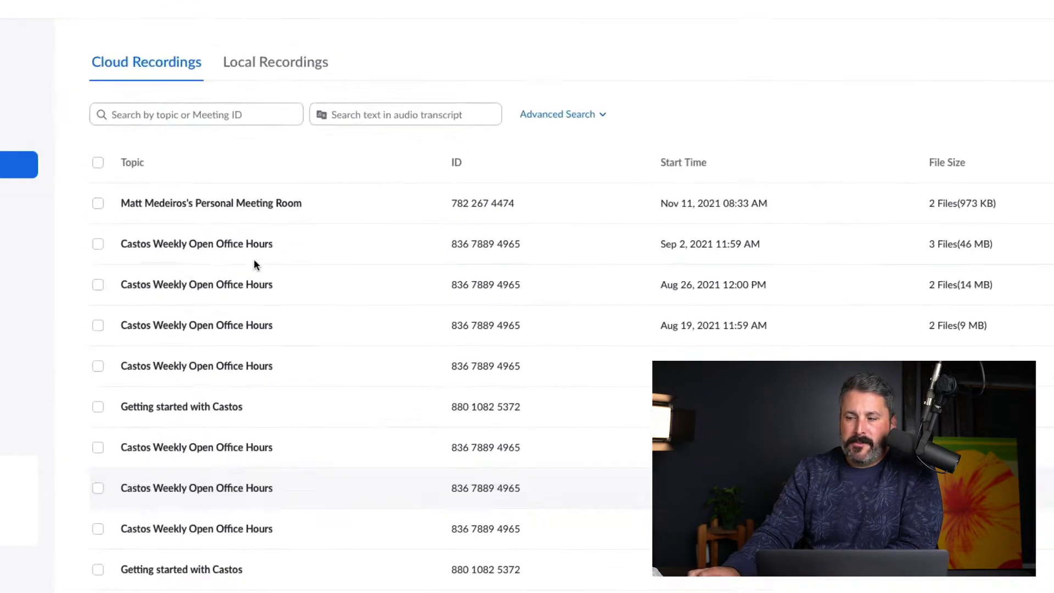
pyautogui.click(217, 204)
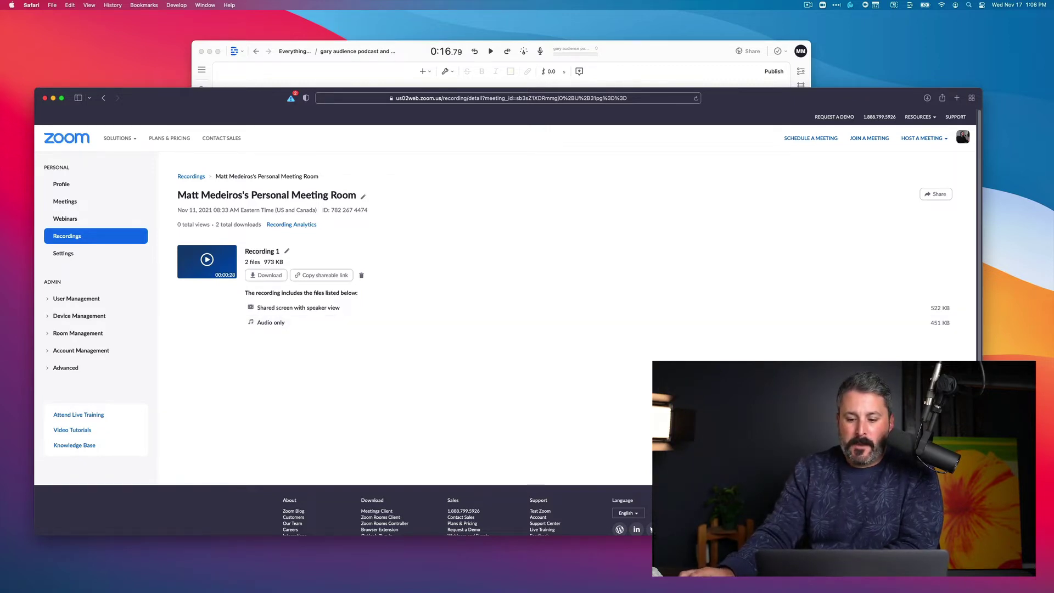
# In the Zoom desktop app, start a meeting with Original Sound switched On
pyautogui.press('super+Tab')
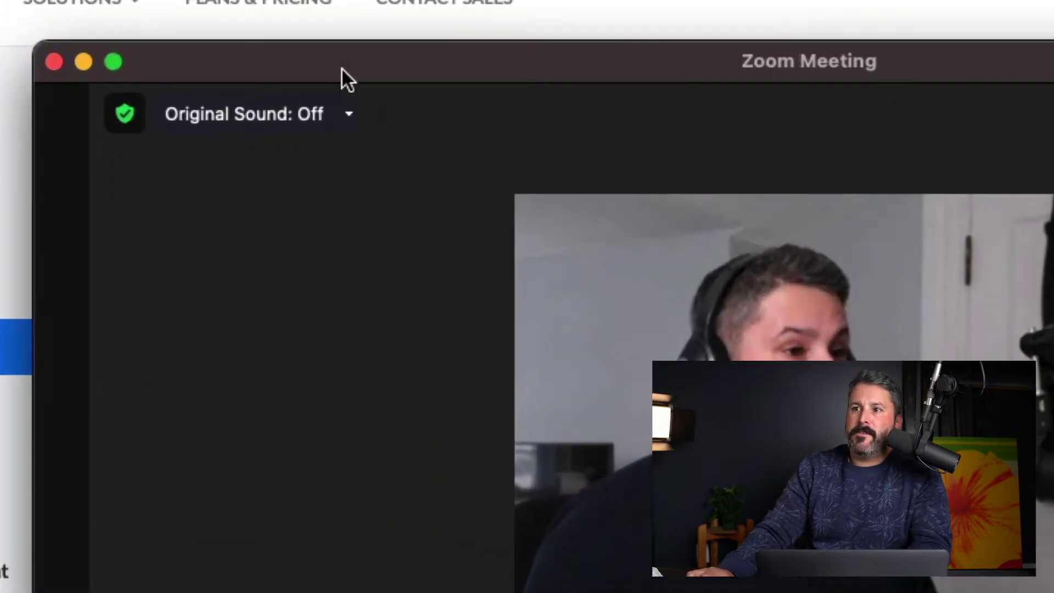
pyautogui.click(348, 114)
pyautogui.click(304, 124)
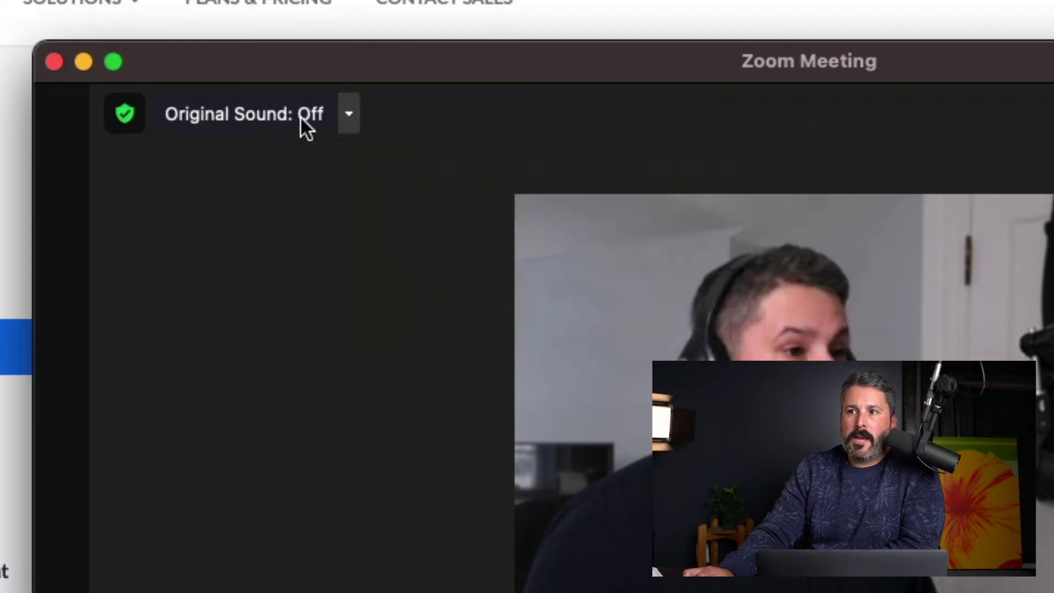
pyautogui.click(301, 116)
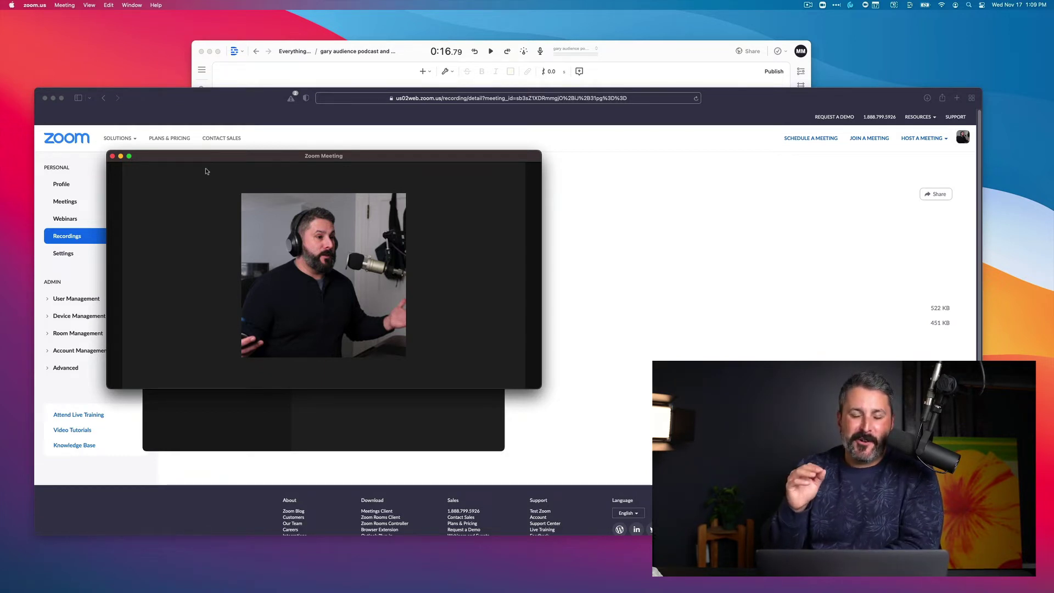
pyautogui.moveTo(187, 188)
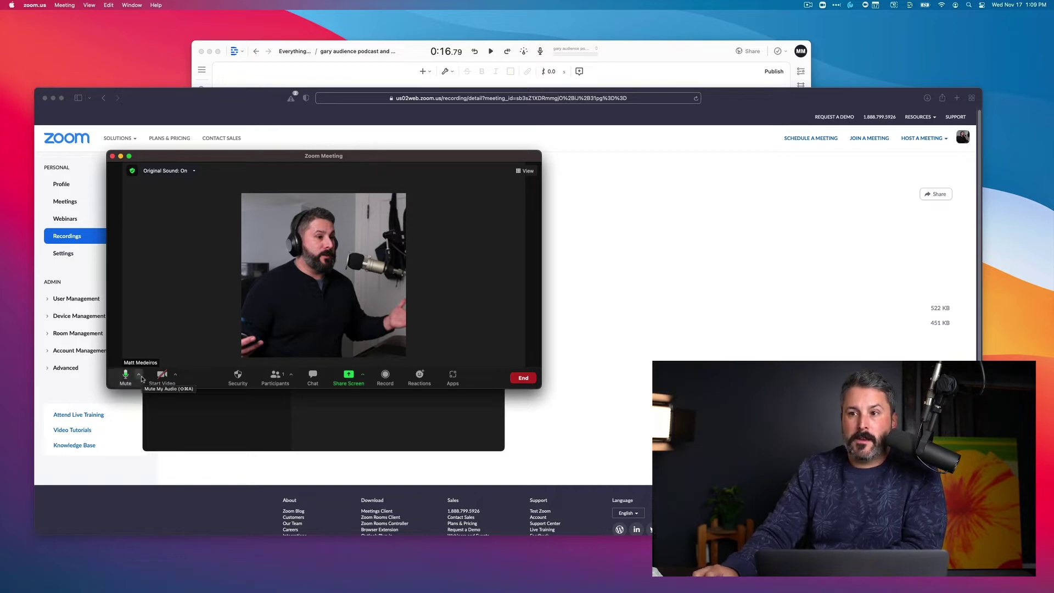
pyautogui.click(140, 377)
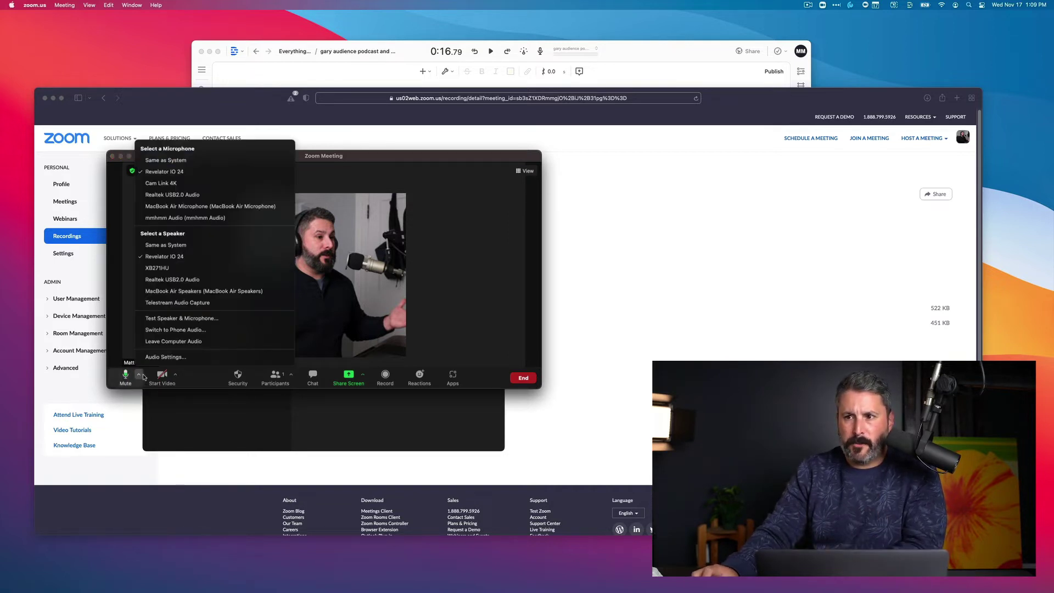
pyautogui.click(166, 358)
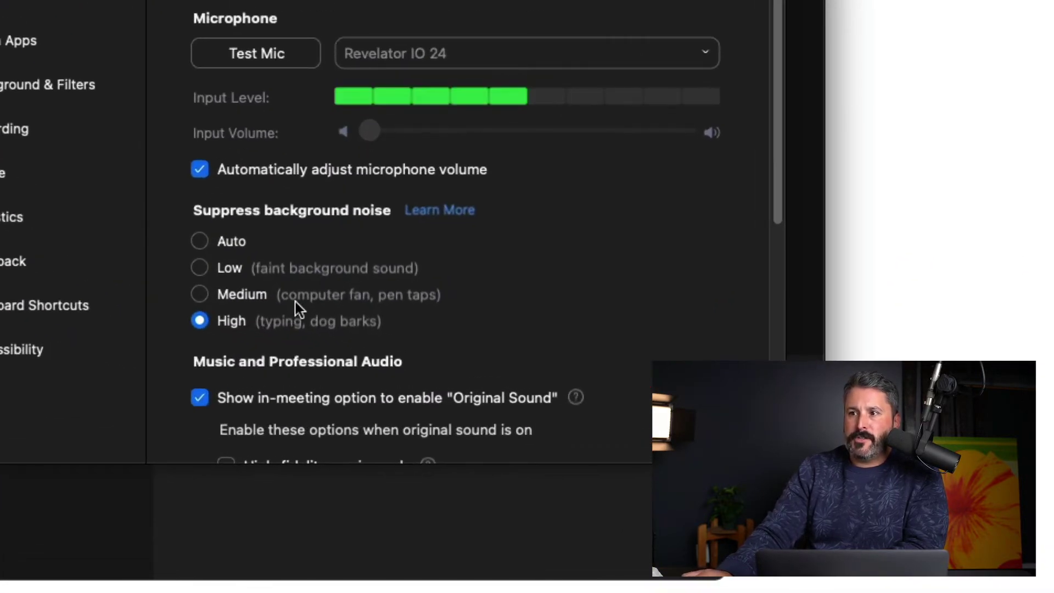
pyautogui.scroll(-3, 318, 263)
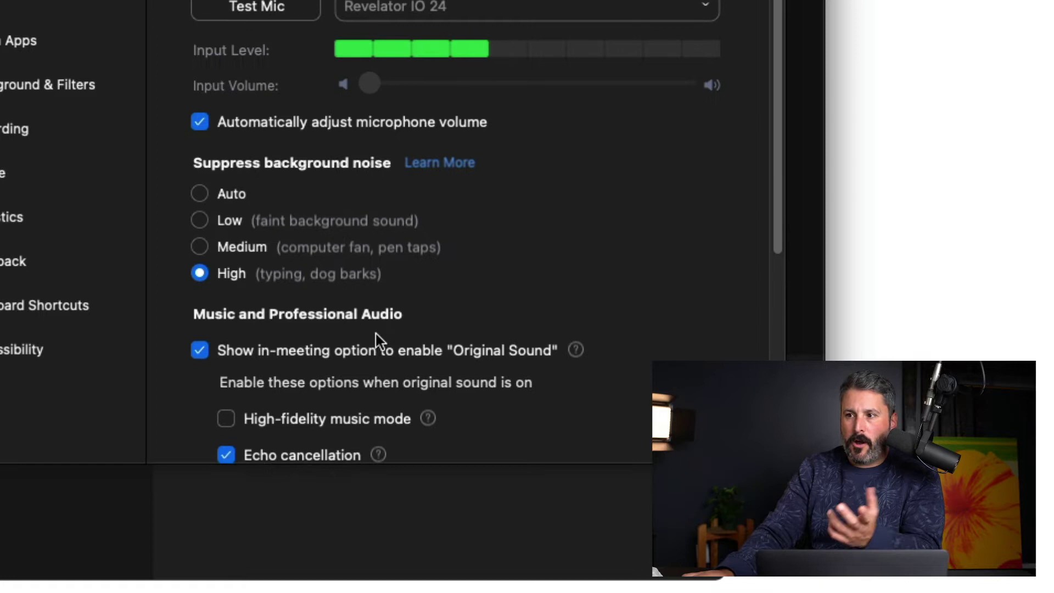
pyautogui.scroll(-2, 313, 355)
pyautogui.scroll(-4, 313, 355)
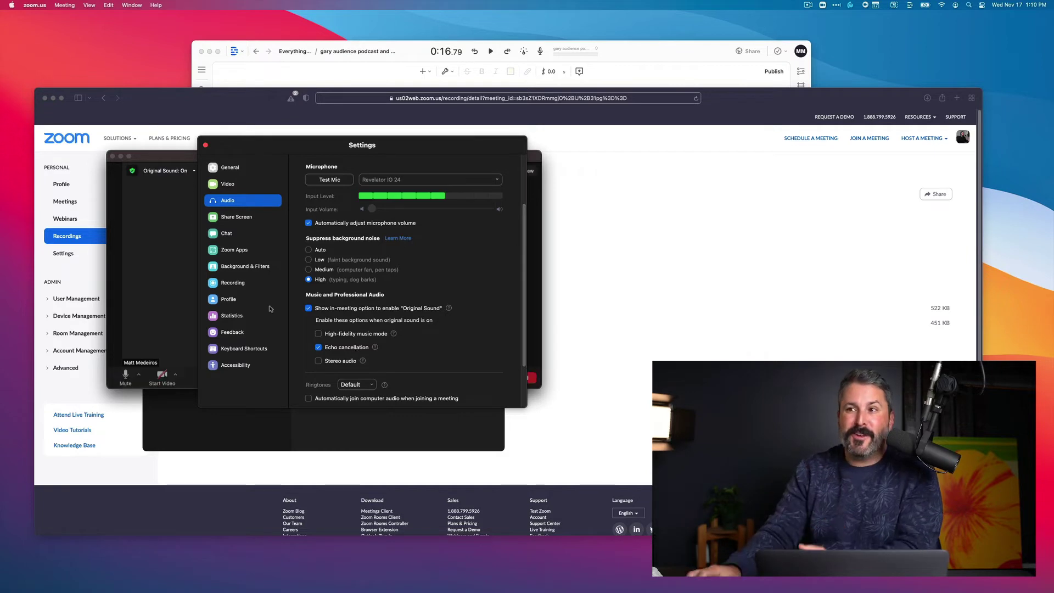
pyautogui.click(206, 145)
# Move the meeting window aside, then minimize it and the Zoom Meetings window
pyautogui.moveTo(204, 161); pyautogui.dragTo(194, 164)
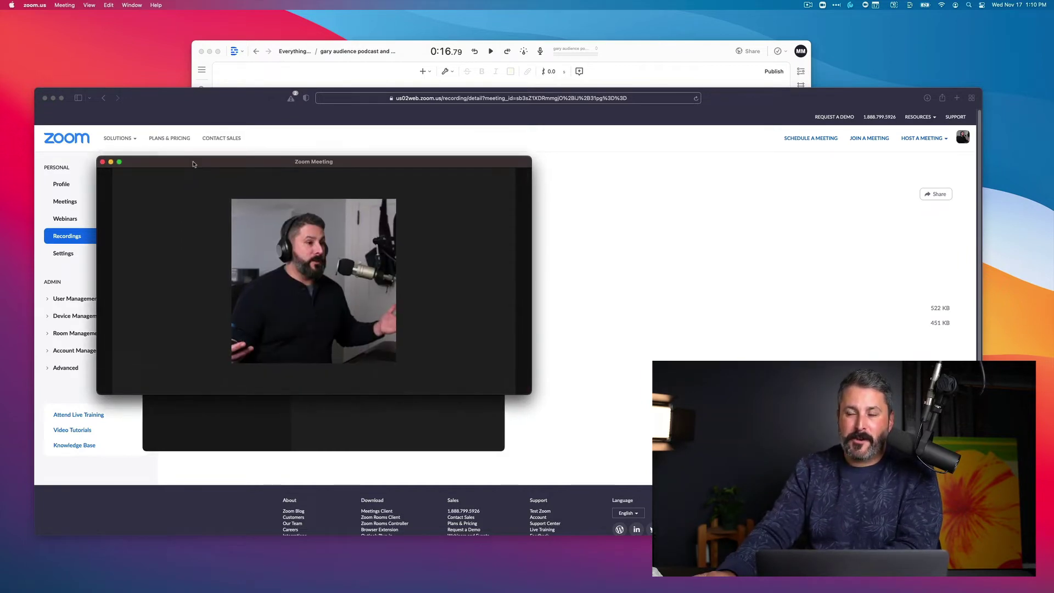
pyautogui.click(111, 163)
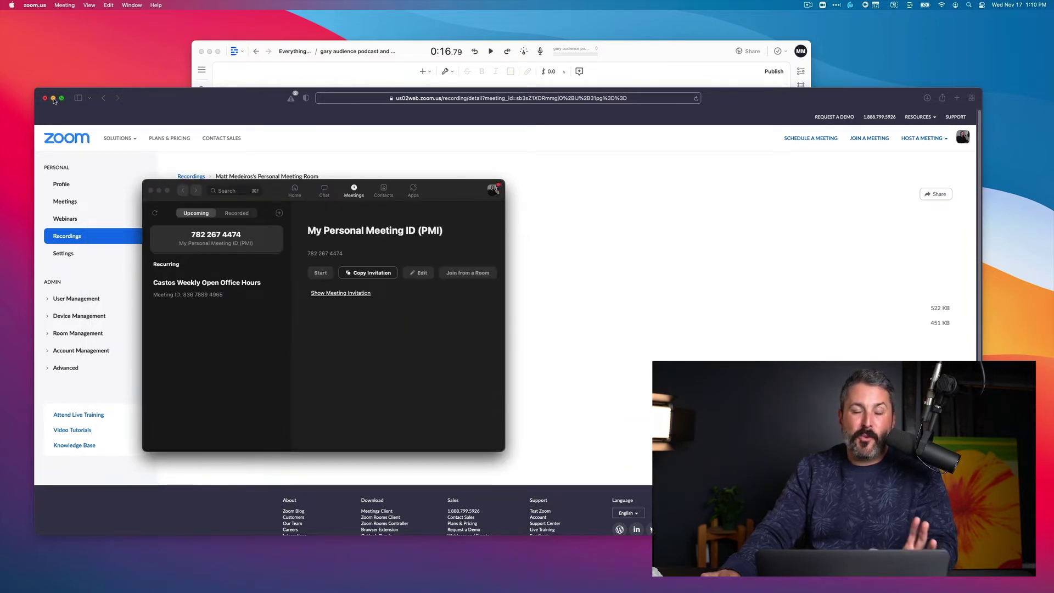
pyautogui.click(163, 193)
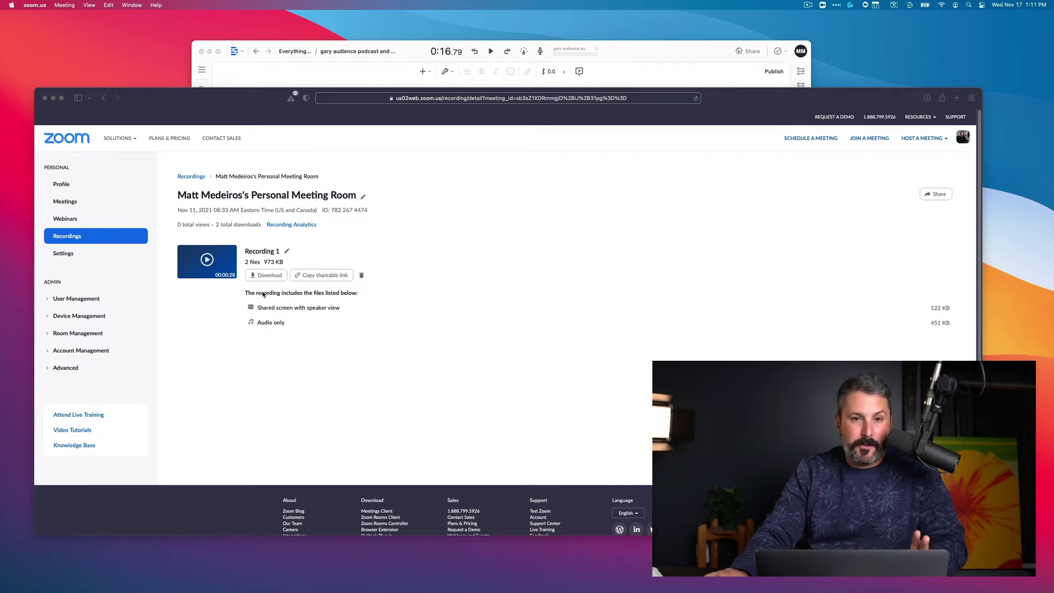
# Bring Descript to the front, enlarging its window and the timeline panel
pyautogui.click(53, 99)
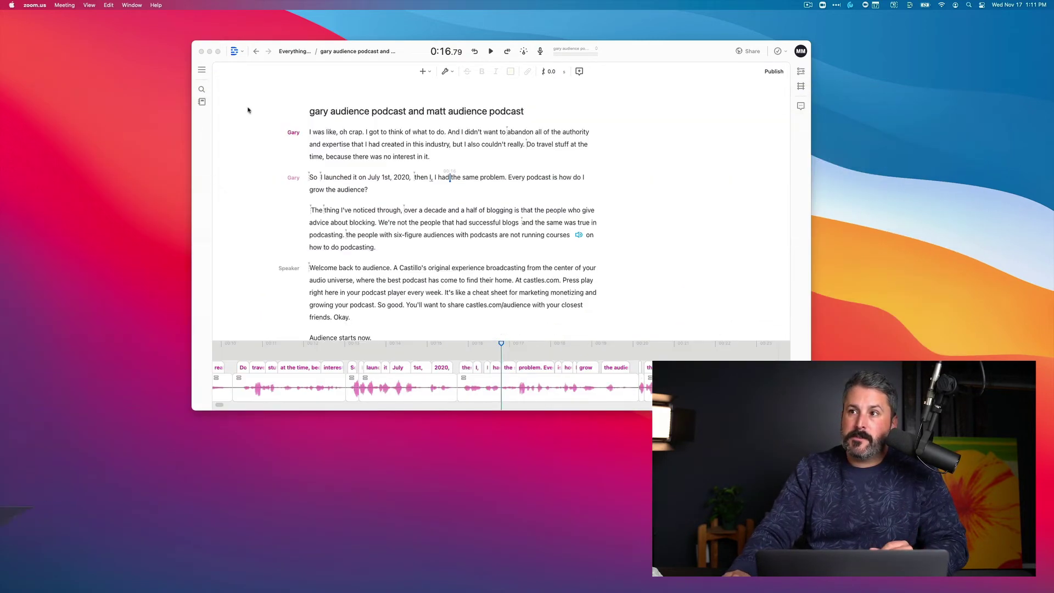
pyautogui.click(414, 60)
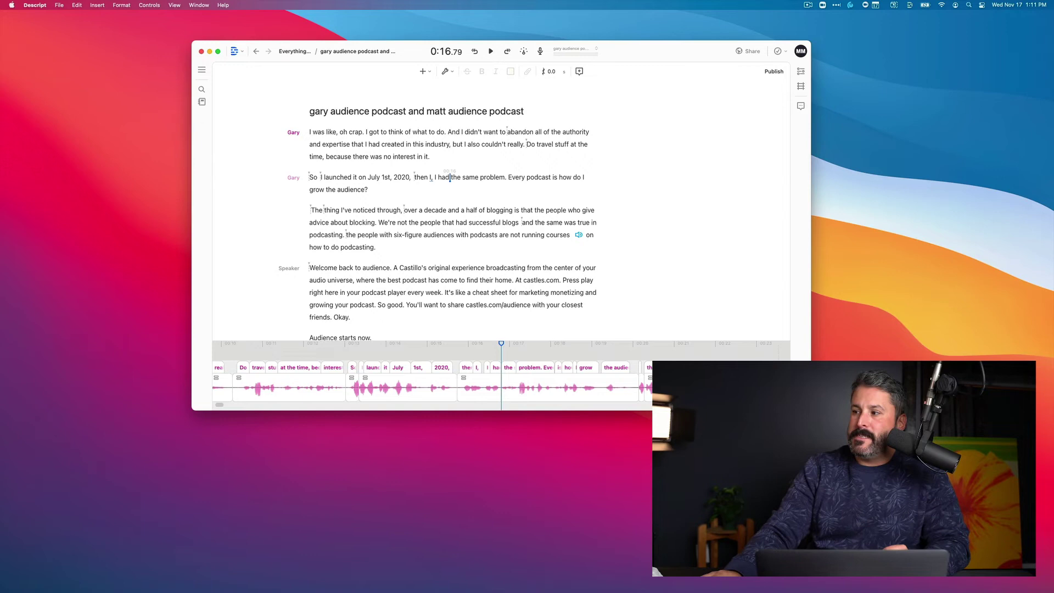
pyautogui.moveTo(811, 410); pyautogui.dragTo(864, 561)
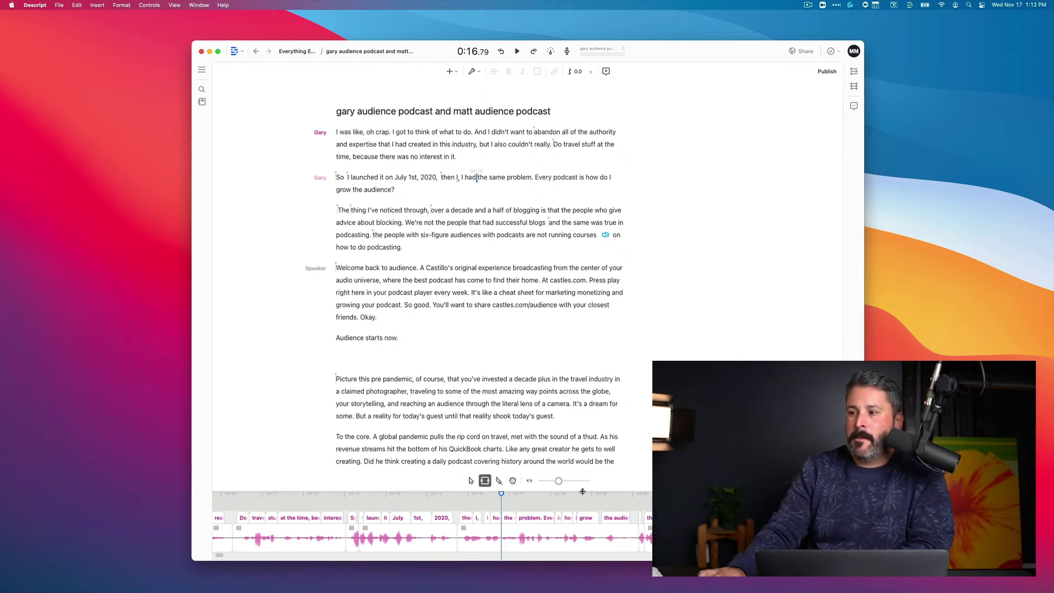
pyautogui.moveTo(584, 472); pyautogui.dragTo(585, 414)
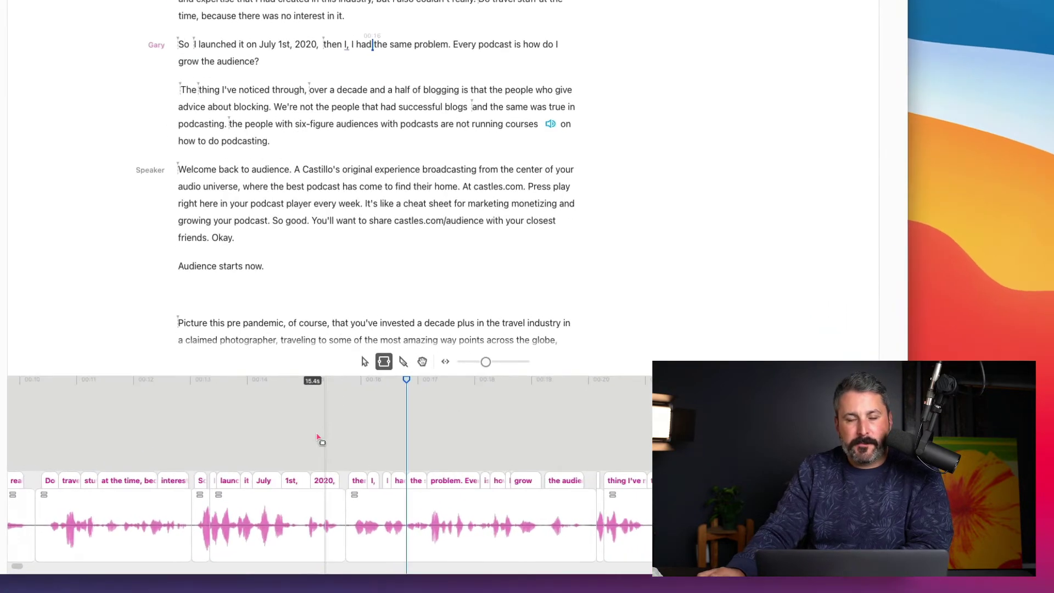
# Trim the timeline gap before the word 'So' in the July 1st, 2020 clip
pyautogui.click(84, 495)
pyautogui.scroll(-1, 7, 497)
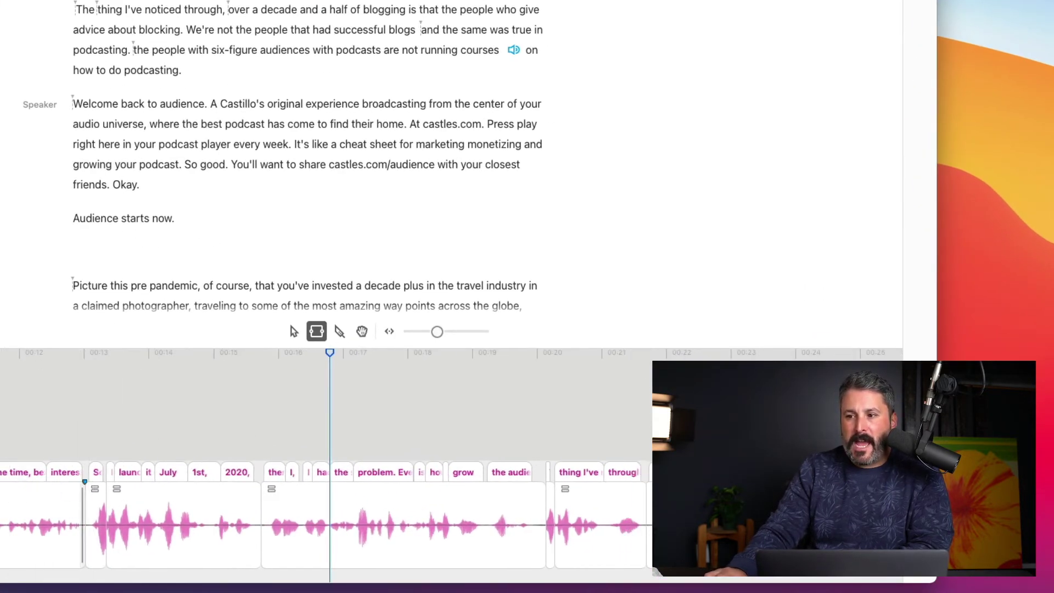
pyautogui.click(112, 519)
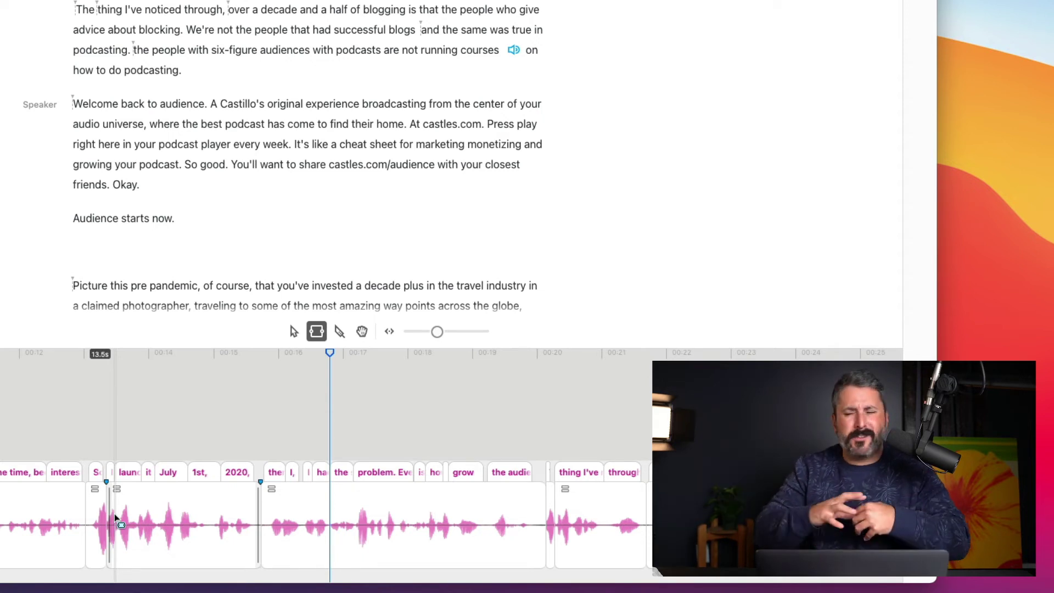
pyautogui.moveTo(114, 519); pyautogui.dragTo(97, 494)
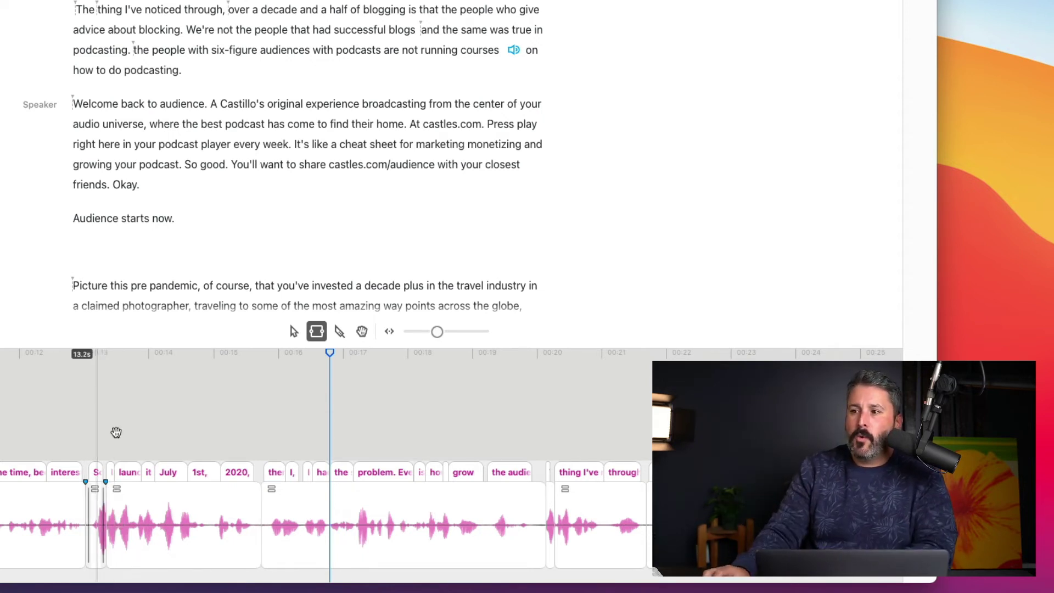
# Scroll the transcript from the intro down to the 'Social media' paragraph
pyautogui.click(123, 146)
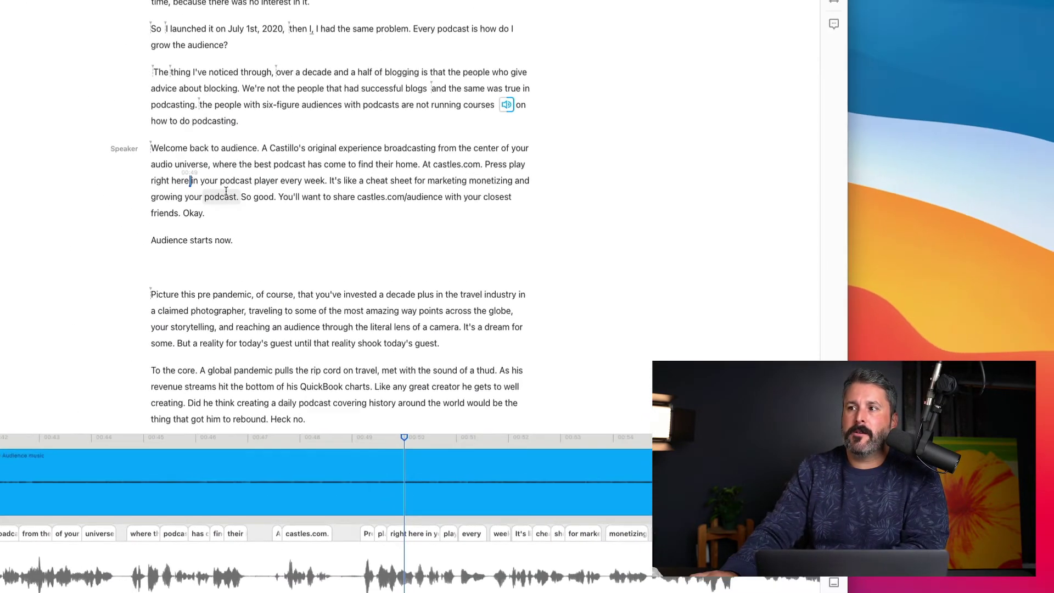
pyautogui.scroll(-15, 226, 190)
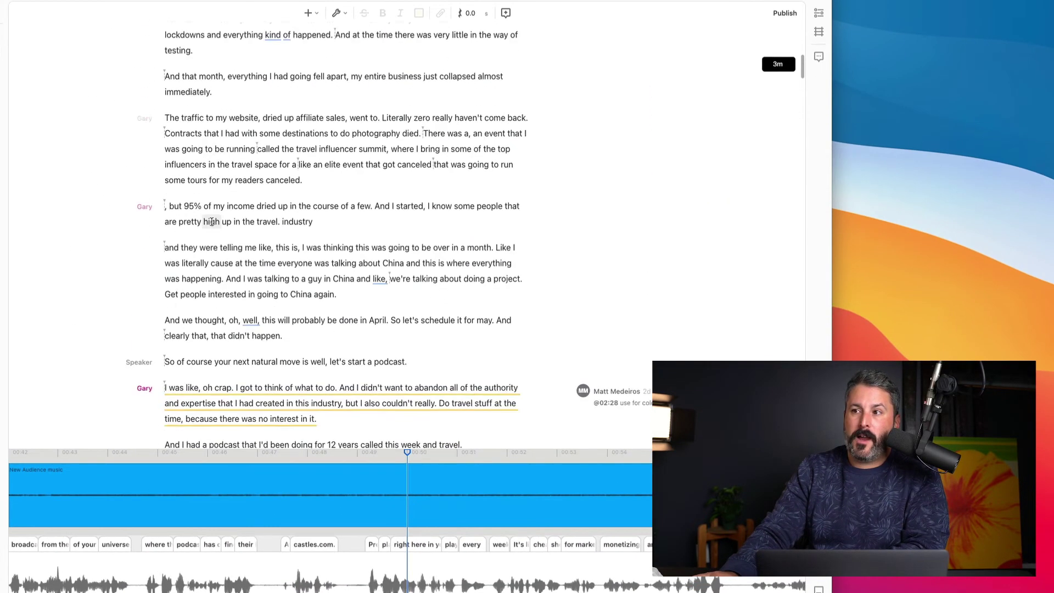
pyautogui.scroll(-10, 212, 221)
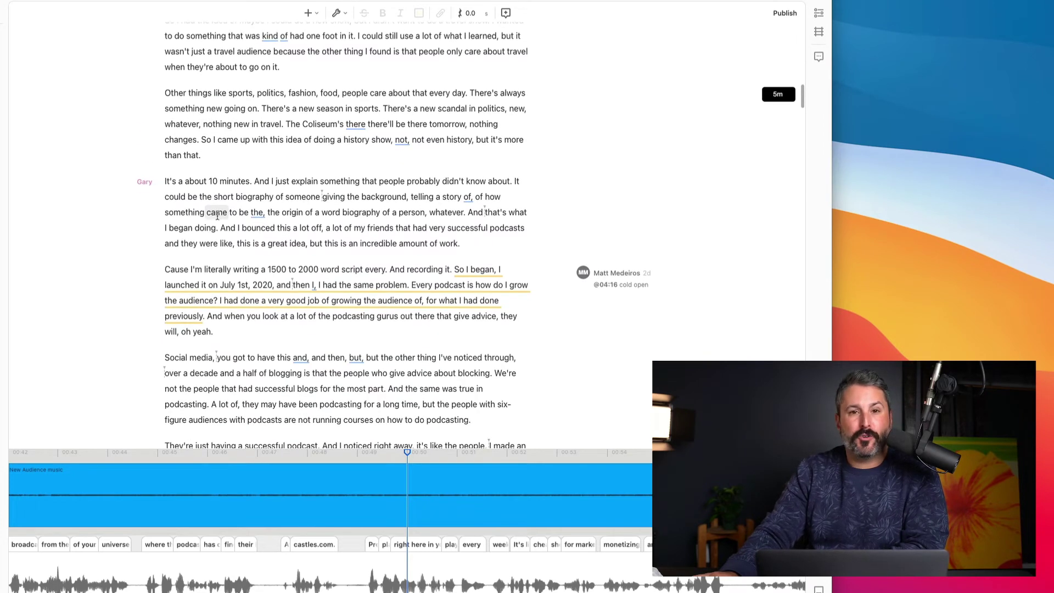
pyautogui.scroll(-3, 219, 237)
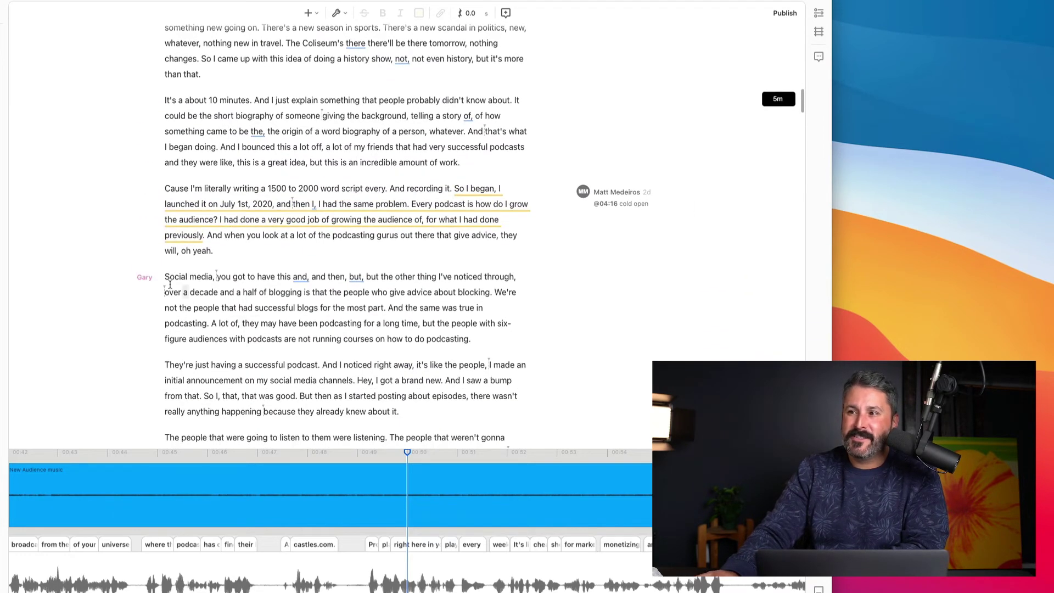
# Select the 'Social media, you got to have this' paragraph and delete it
pyautogui.moveTo(215, 283); pyautogui.dragTo(472, 340)
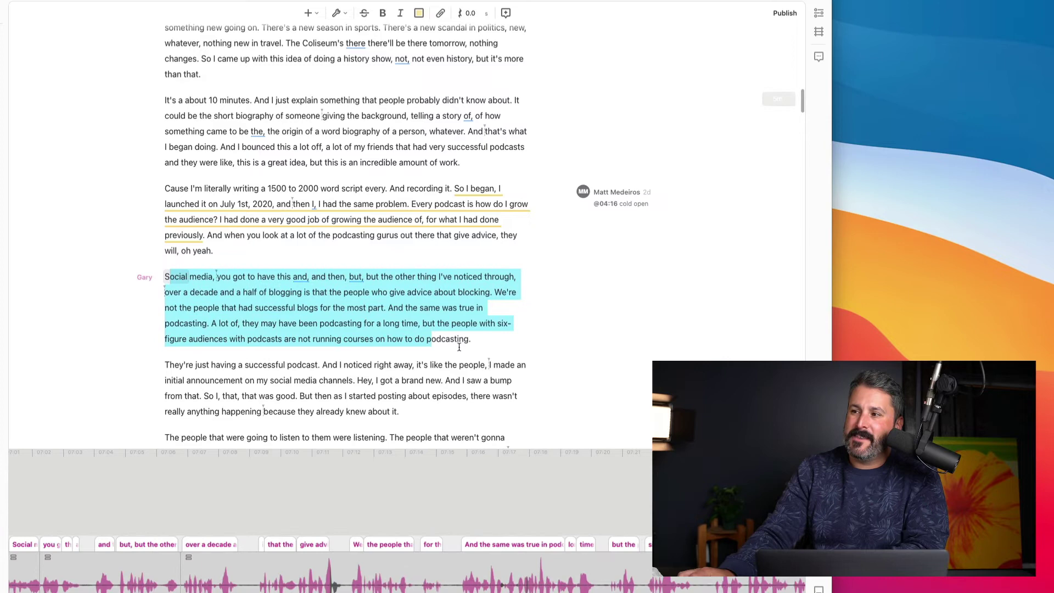
pyautogui.scroll(-6, 353, 587)
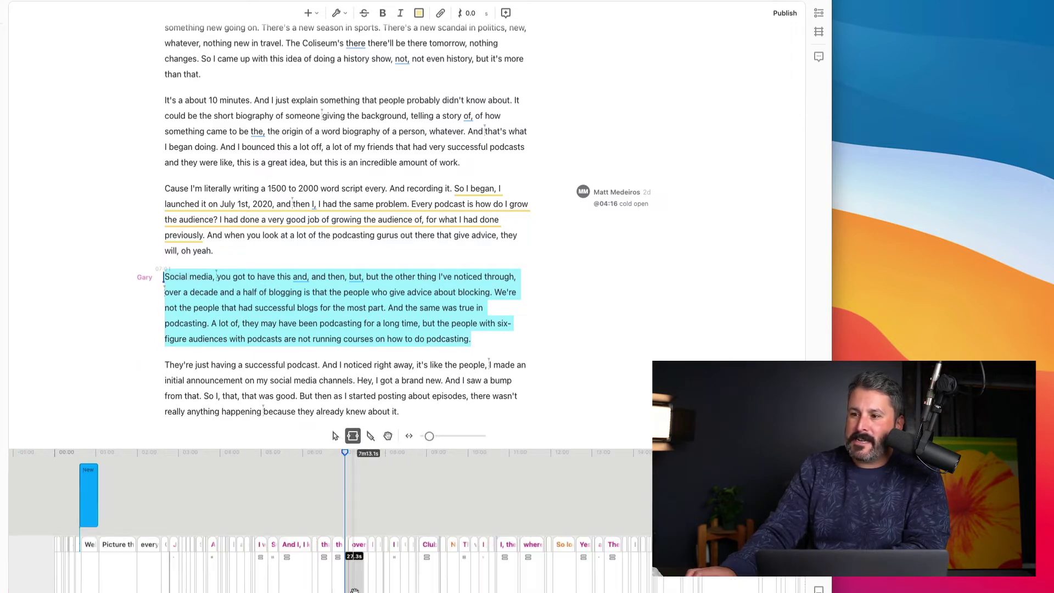
pyautogui.scroll(10, 353, 587)
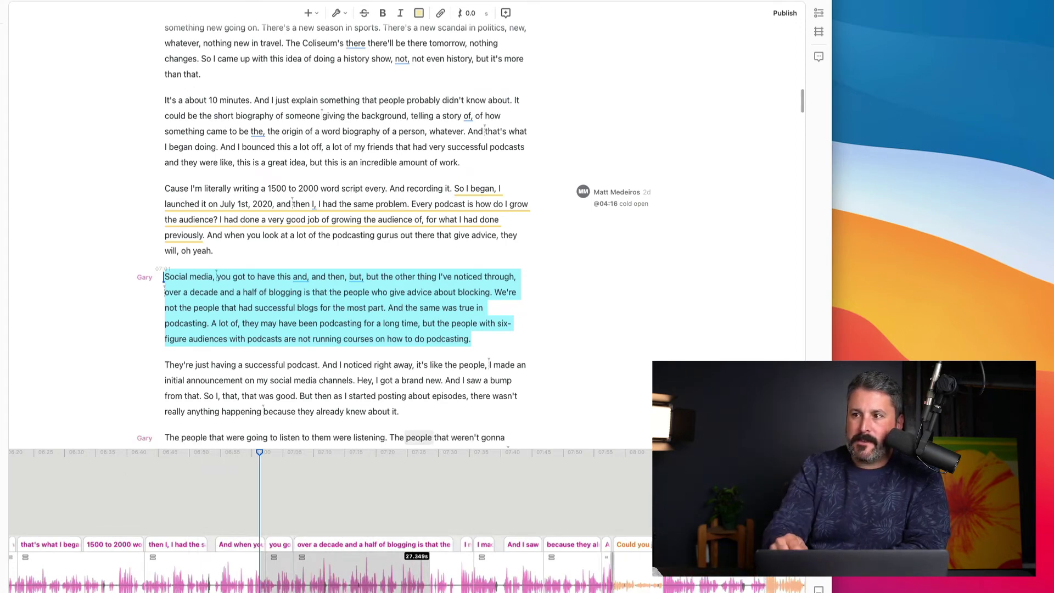
pyautogui.press('BackSpace')
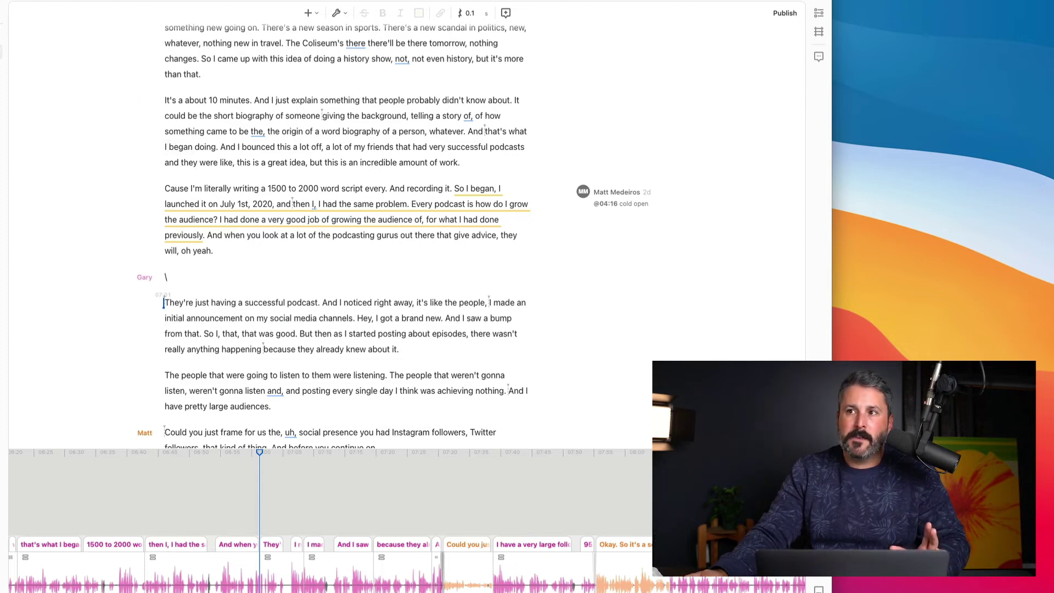
# Run 'Remove filler words…' on the podcast composition from the Project panel
pyautogui.click(3, 52)
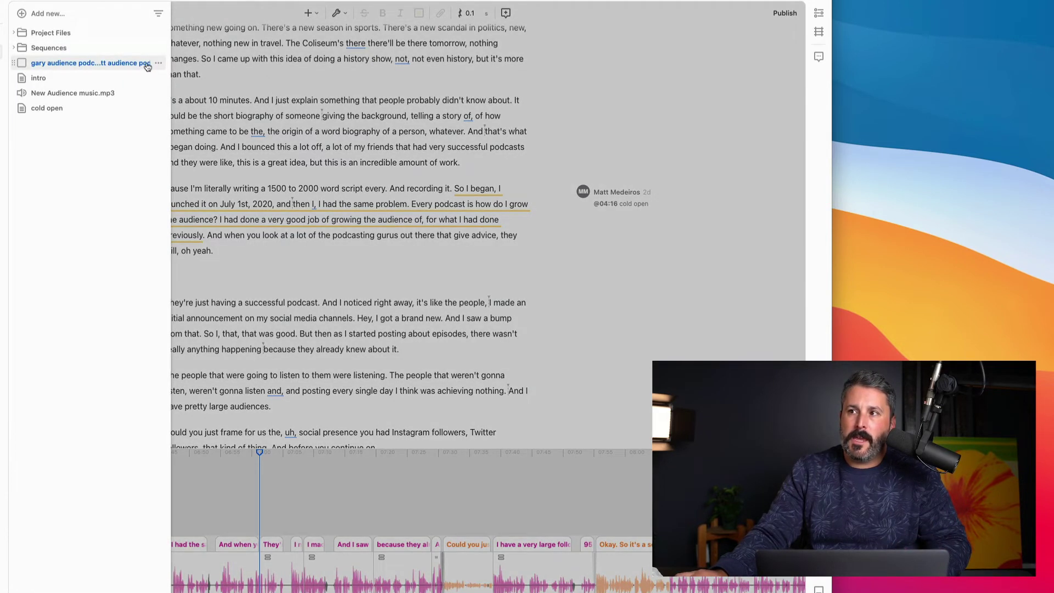
pyautogui.click(159, 63)
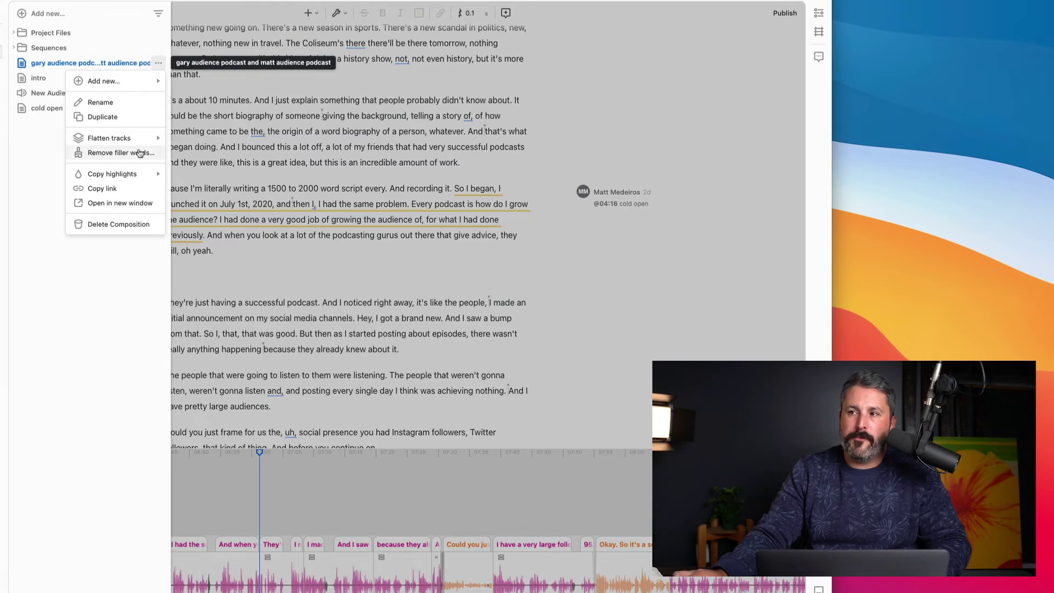
pyautogui.click(139, 153)
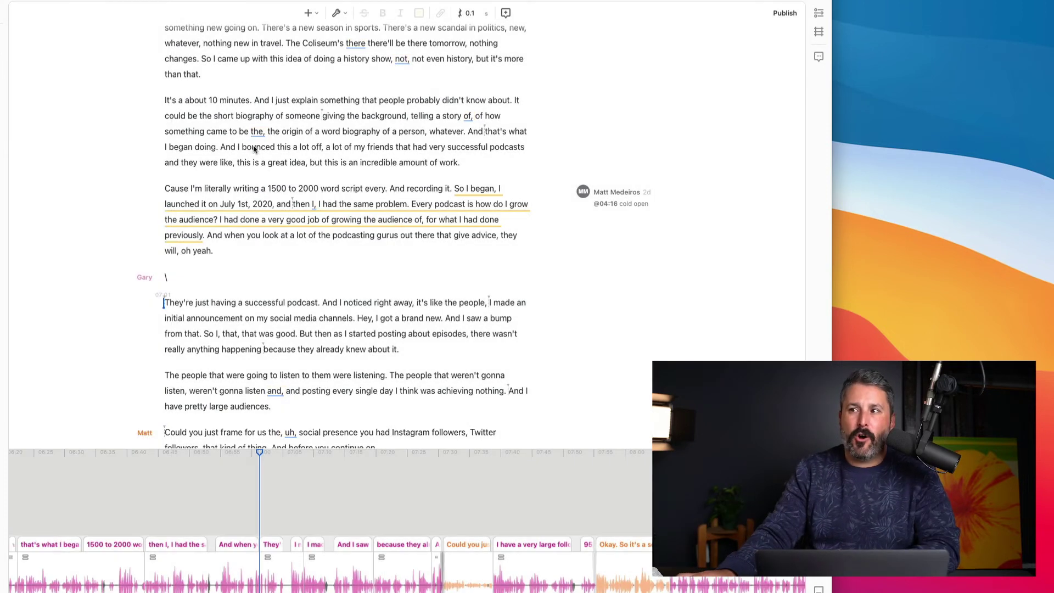
# Close the filler-words panel to return to the full script
pyautogui.click(253, 147)
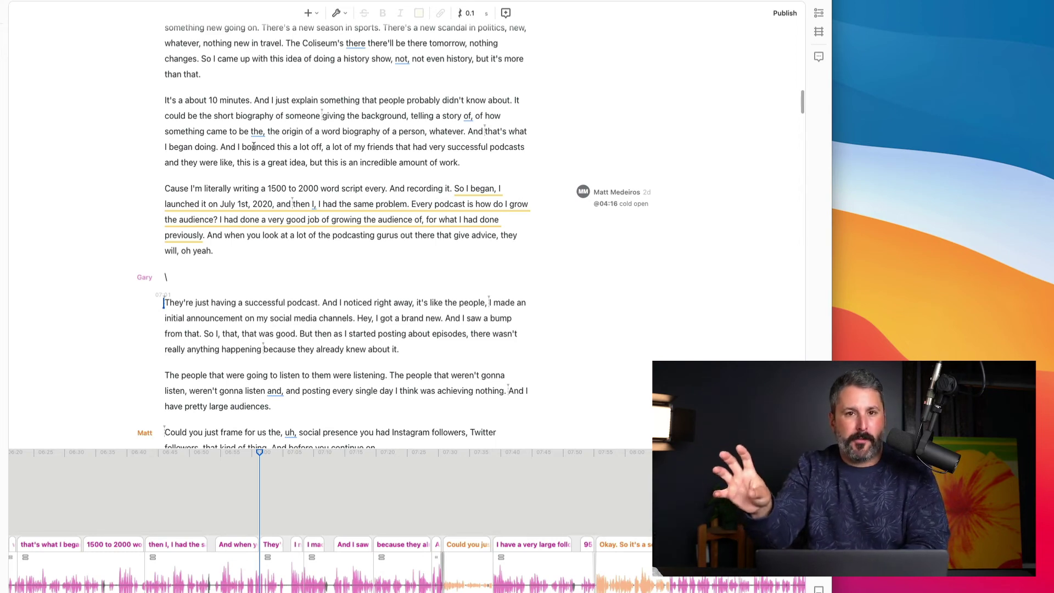
pyautogui.scroll(5, 245, 158)
pyautogui.scroll(-2, 245, 158)
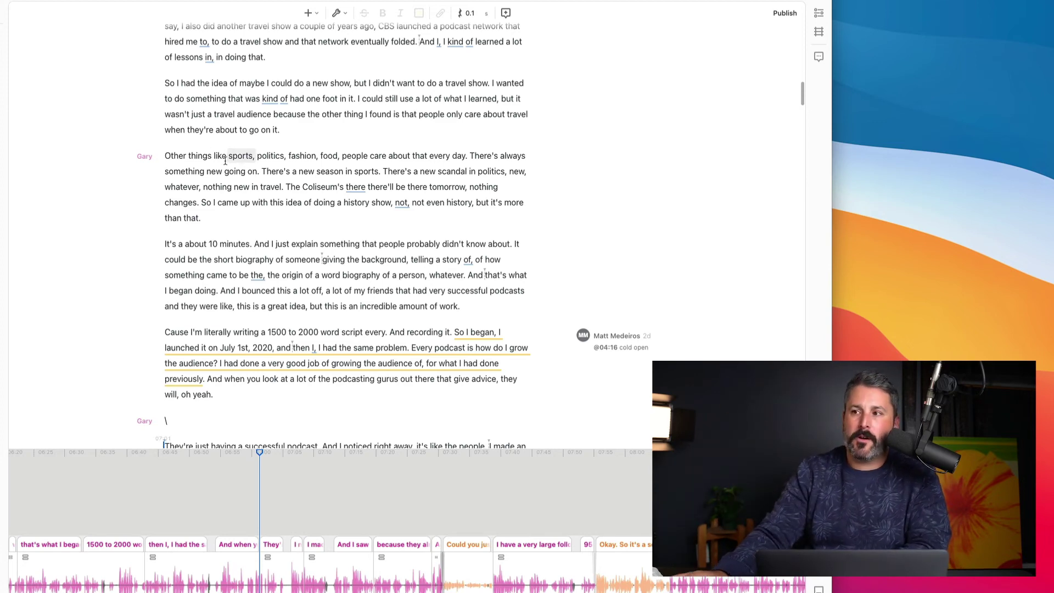
pyautogui.scroll(-15, 225, 160)
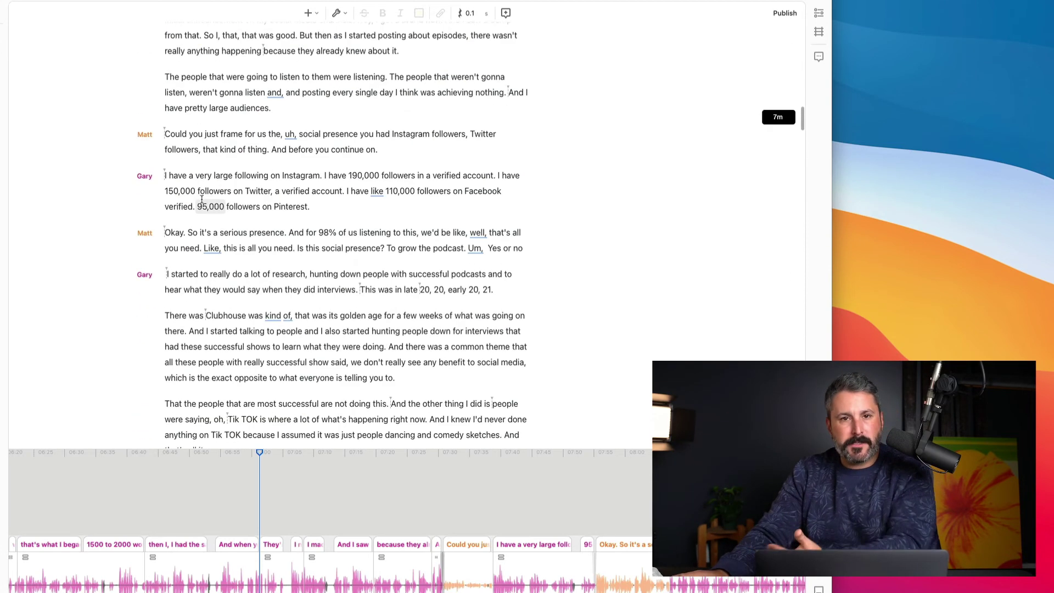
pyautogui.scroll(-10, 202, 200)
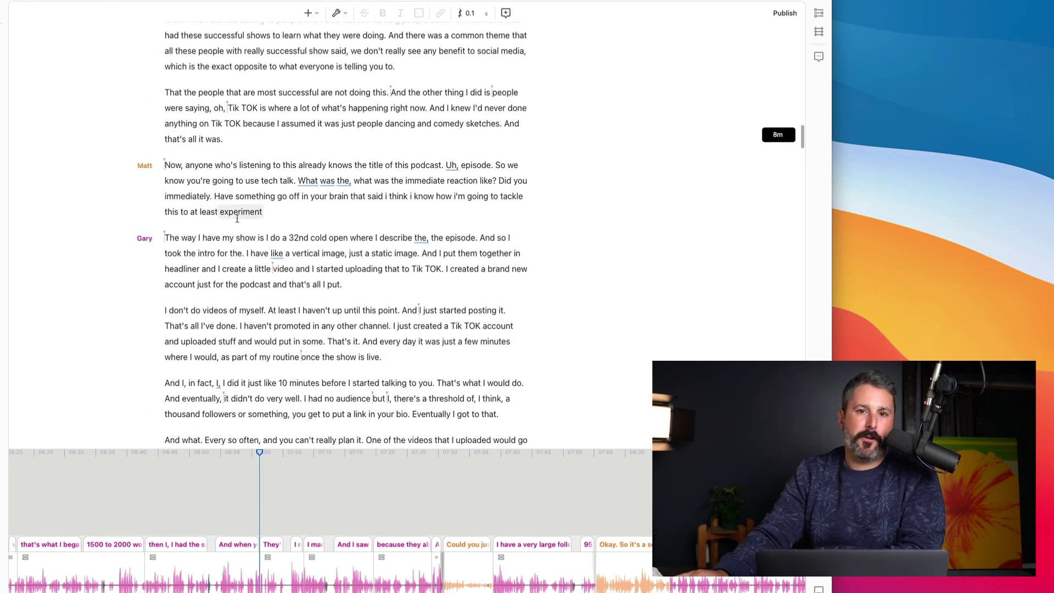
pyautogui.scroll(-14, 237, 218)
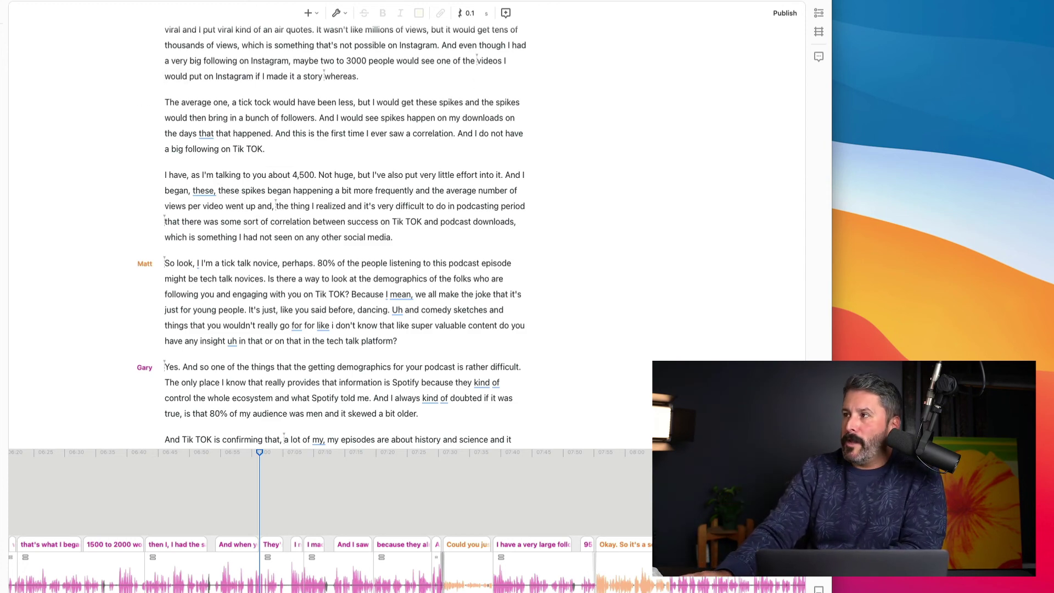
# Show the Export tab's full cloud-export host list, including Castos
pyautogui.press('super+e')
pyautogui.click(345, 8)
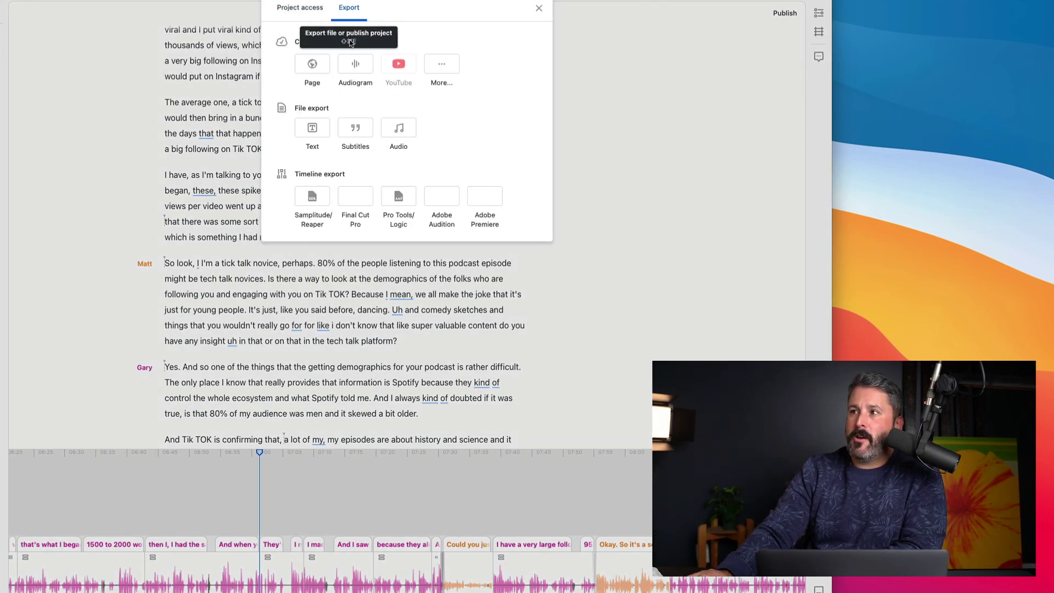
pyautogui.click(442, 67)
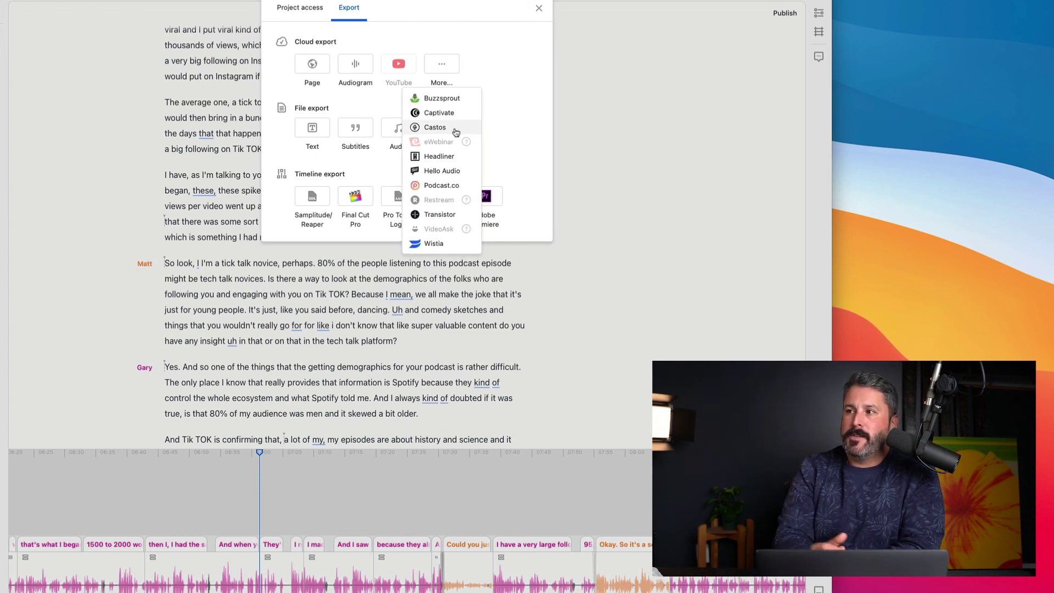